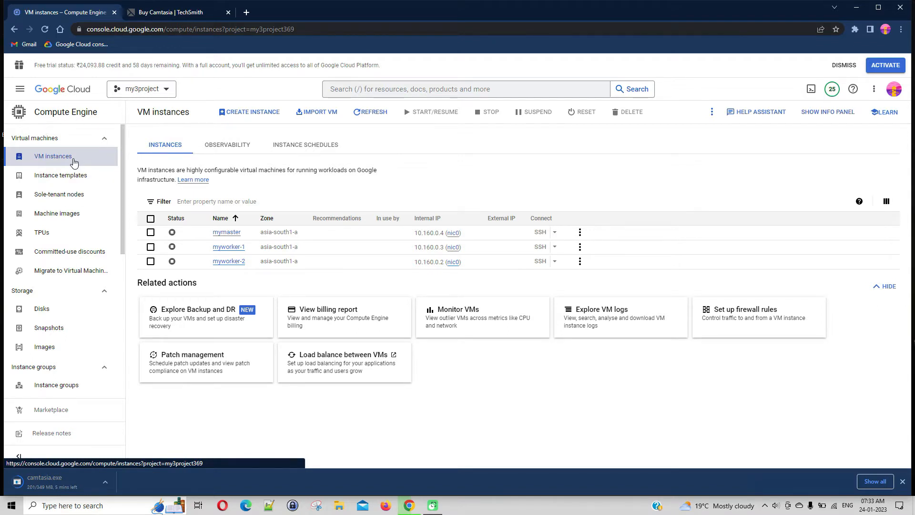
Start creating a new VM instance from scratch and name it emea-db-001.
left_click(246, 118)
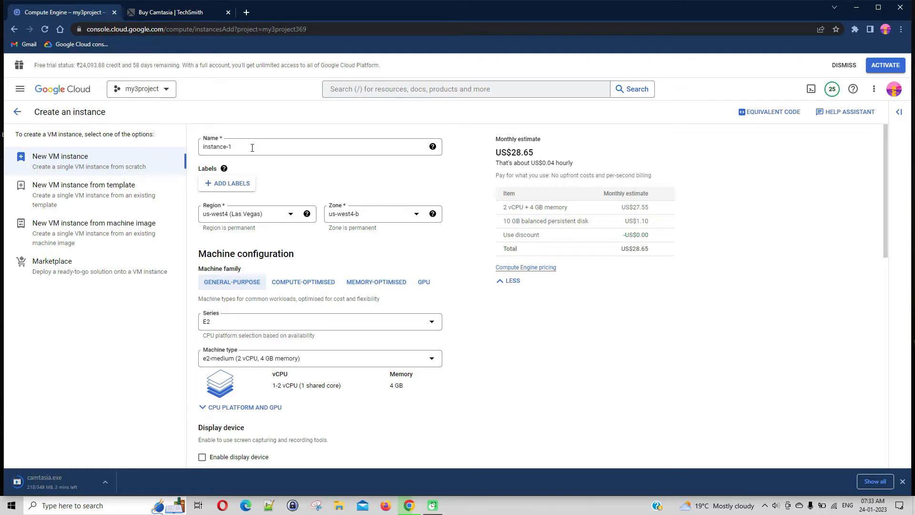
triple_click(252, 147)
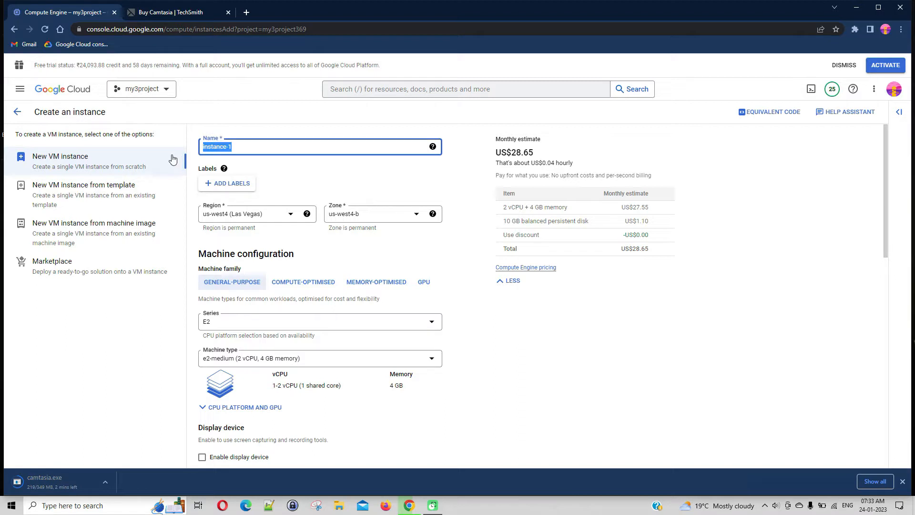
type("emea-db-0")
type("01")
Set the instance's region to europe-north1 (Finland) and keep its zone at europe-north1-a.
left_click(291, 214)
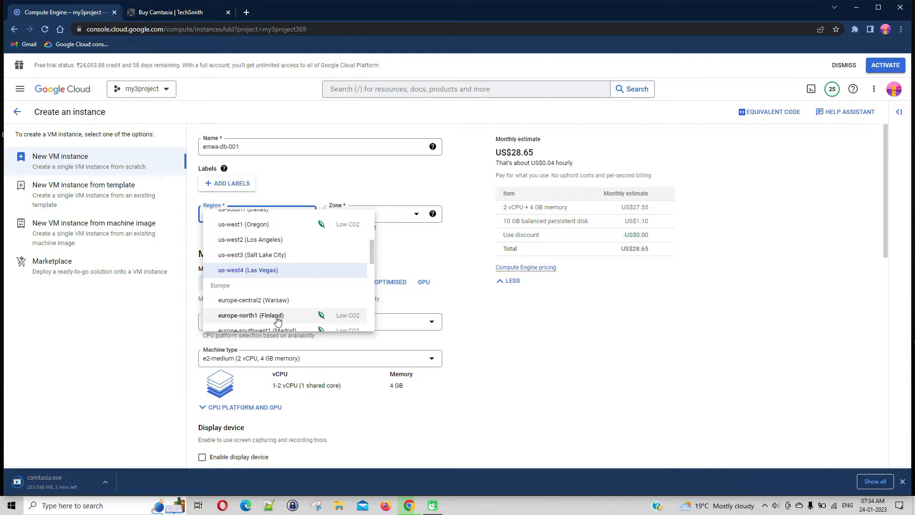
left_click(278, 321)
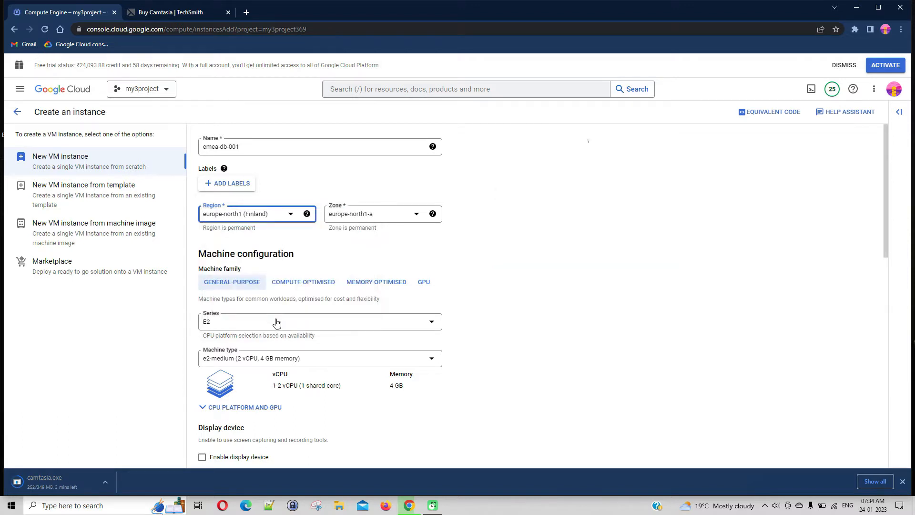
left_click(414, 220)
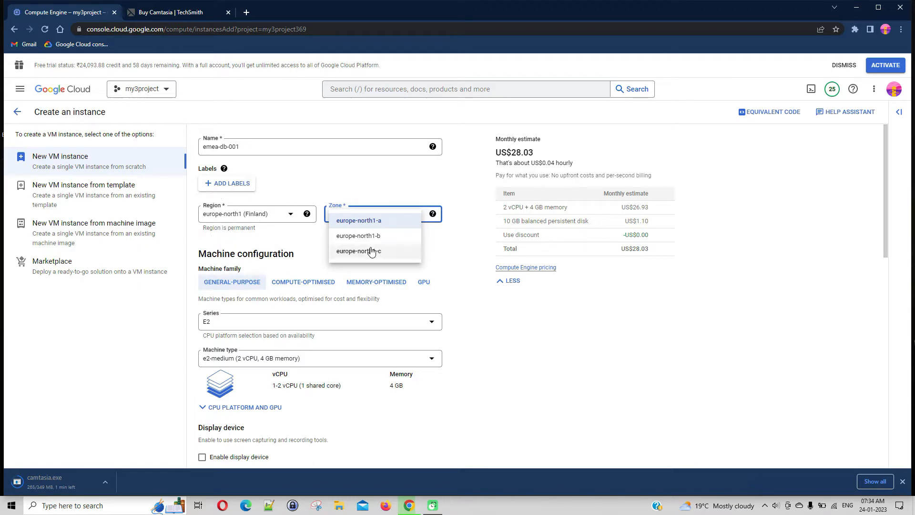
left_click(440, 248)
Try the N1 machine series for the instance and return to the E2 series.
scroll(466, 246, "down", 2)
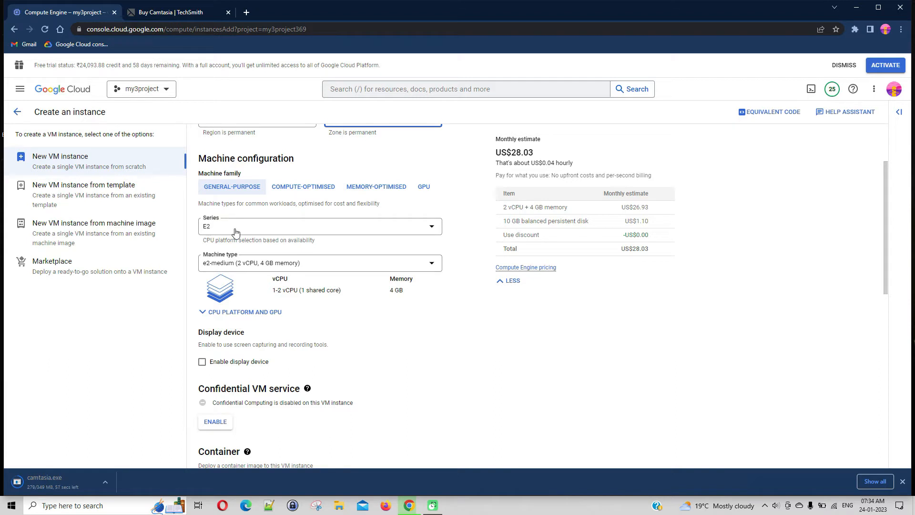
left_click(258, 229)
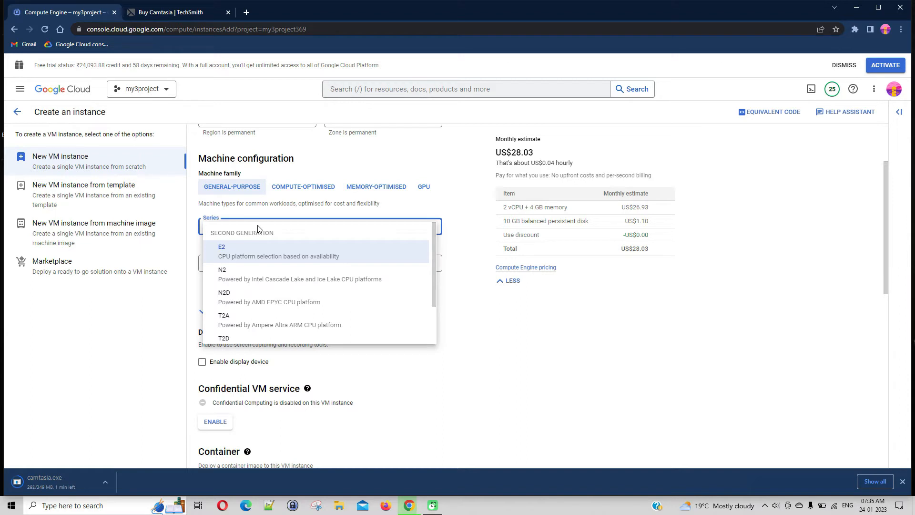
scroll(274, 254, "down", 2)
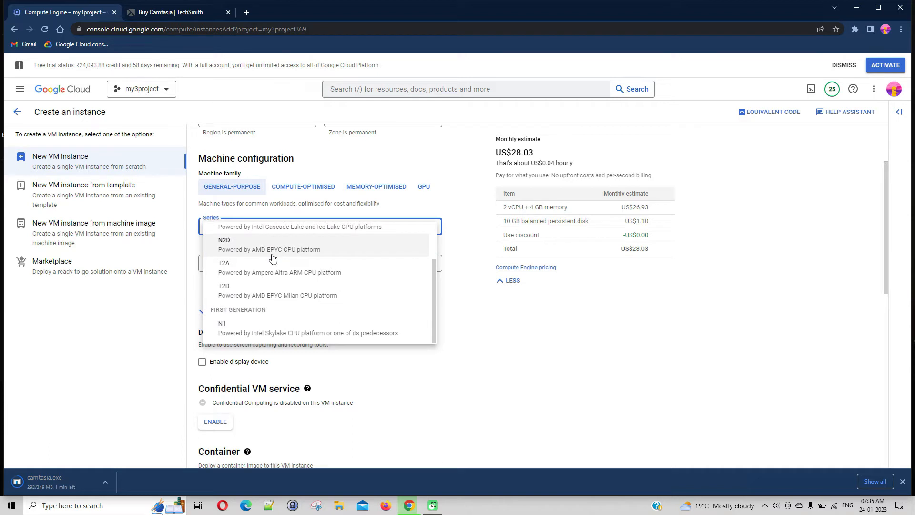
left_click(277, 333)
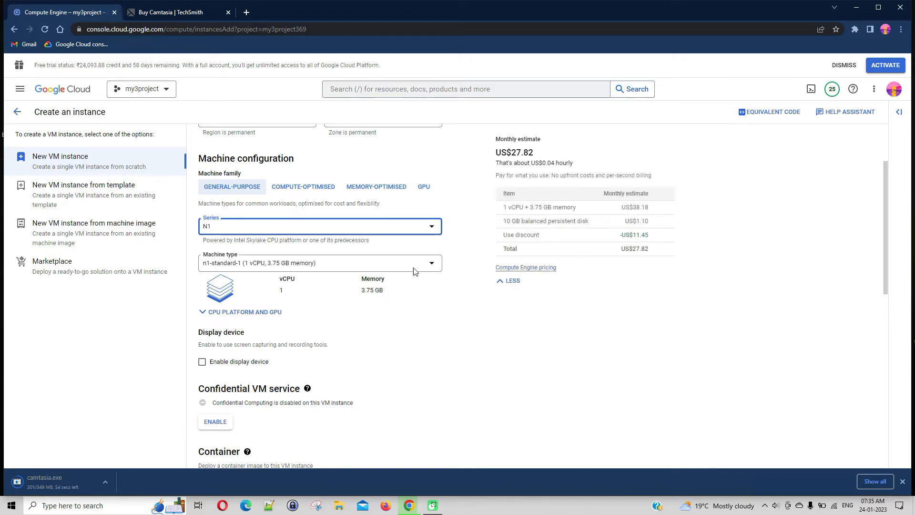
left_click(431, 227)
scroll(296, 269, "up", 3)
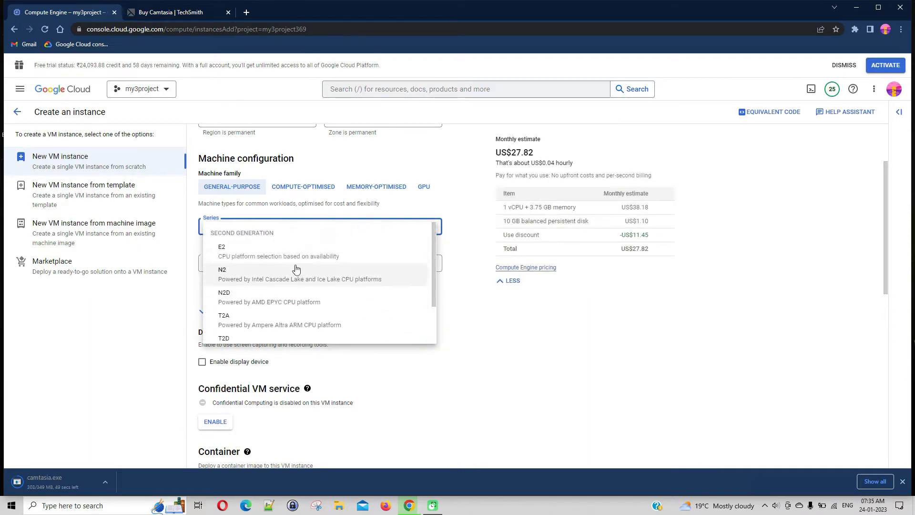
left_click(259, 255)
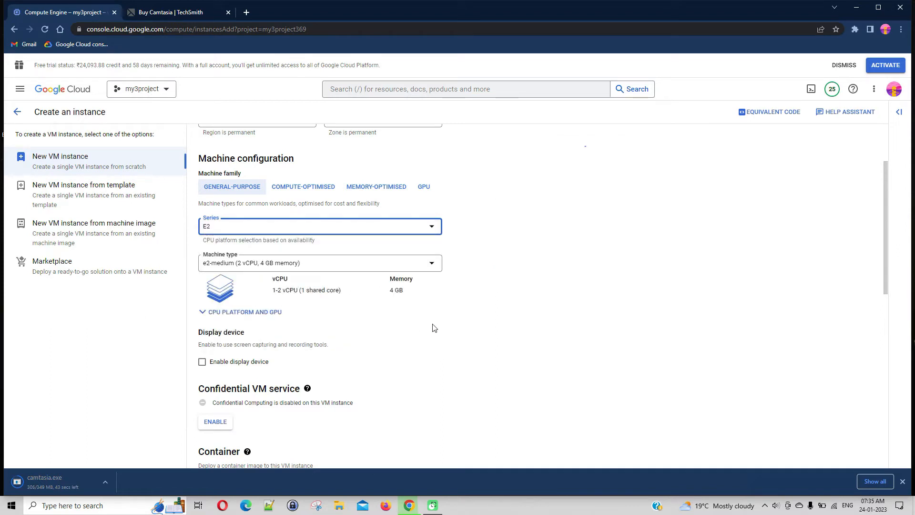
Reveal the CPU platform and GPU options, compare the compute-optimised and memory-optimised machine families, and return to general-purpose.
left_click(212, 312)
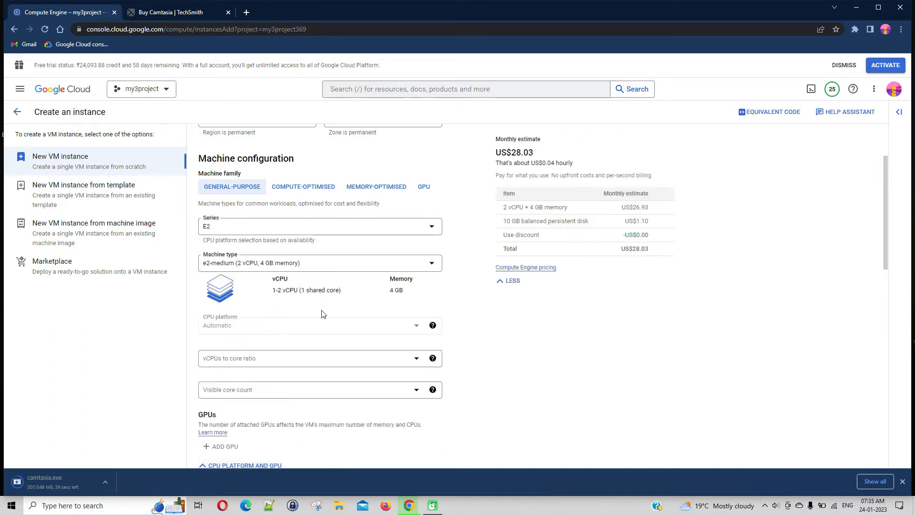
scroll(434, 312, "down", 1)
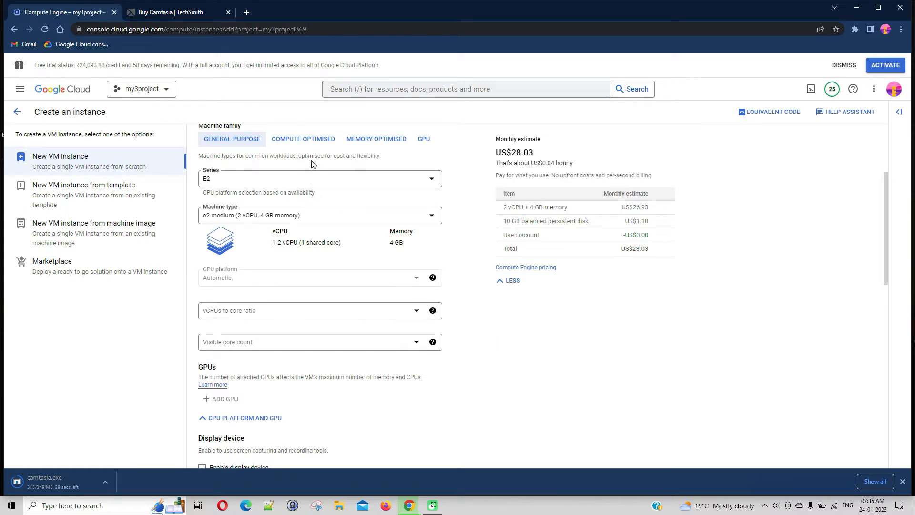
left_click(312, 145)
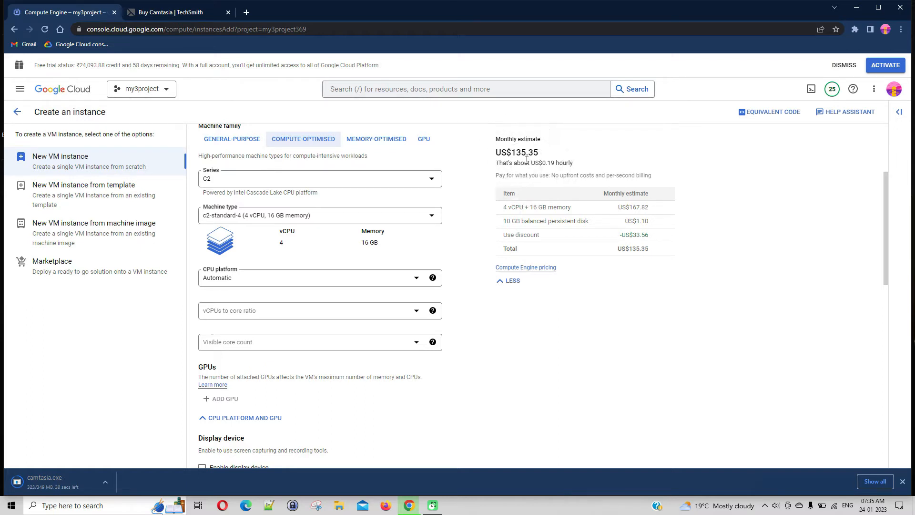
left_click(370, 140)
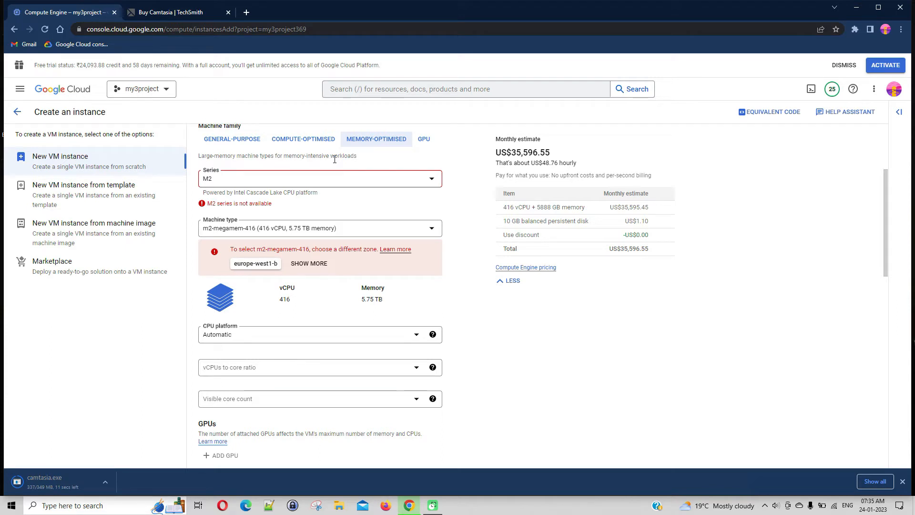
left_click(249, 143)
left_click(364, 141)
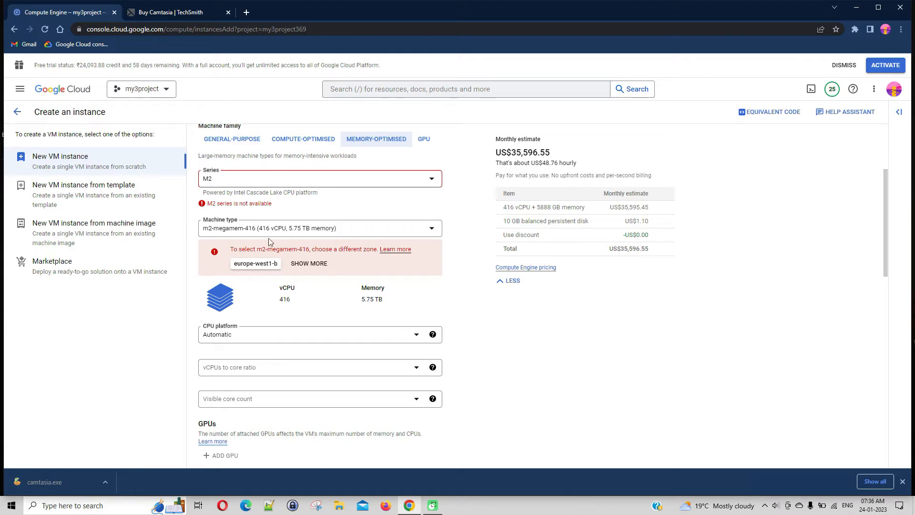
left_click(236, 148)
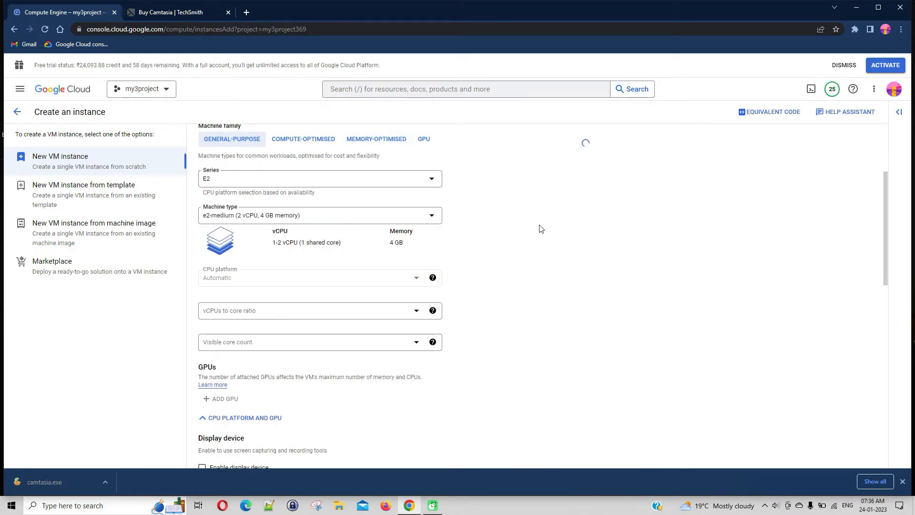
Change the boot disk's operating system to Ubuntu with the Ubuntu 18.04 LTS version for x86/64.
scroll(543, 229, "down", 3)
scroll(543, 228, "down", 2)
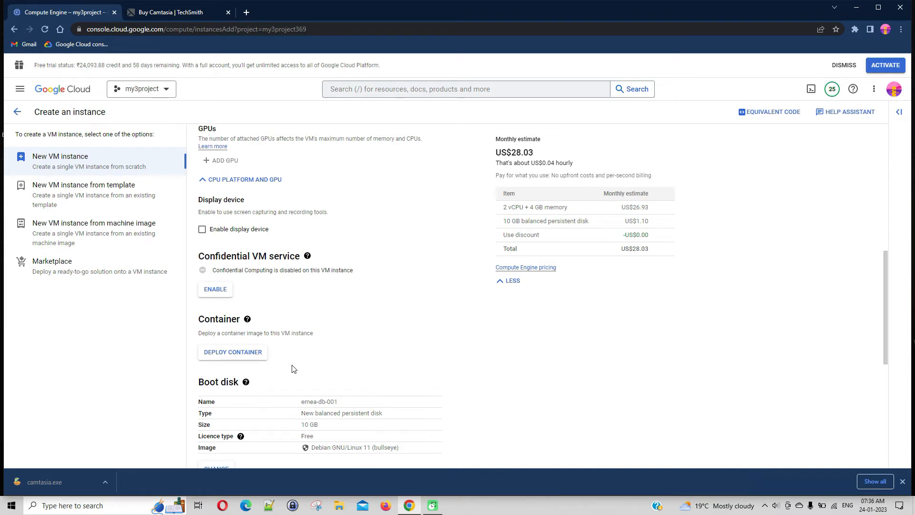
scroll(302, 353, "down", 2)
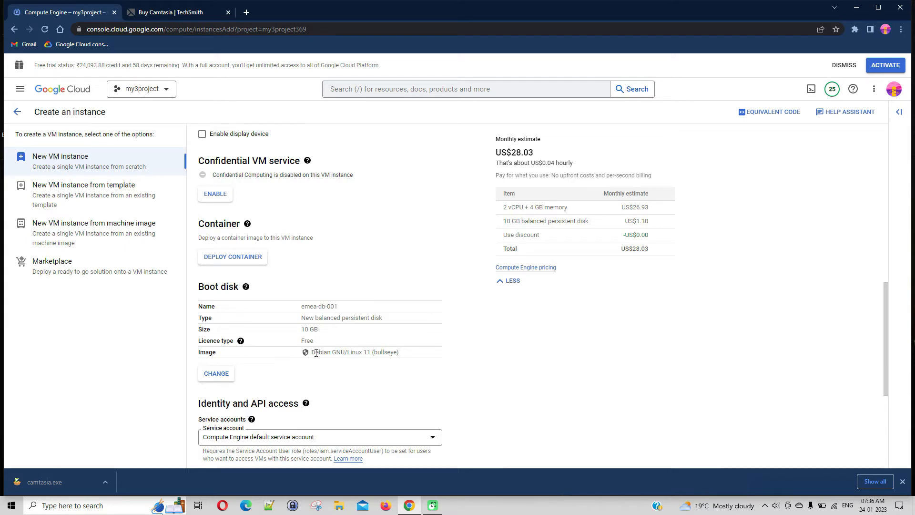
left_click_drag(312, 352, 401, 359)
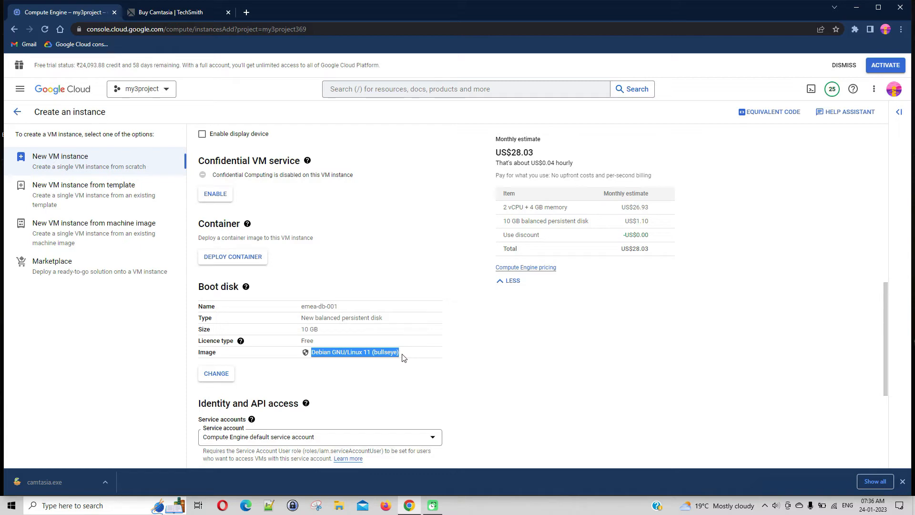
left_click(228, 376)
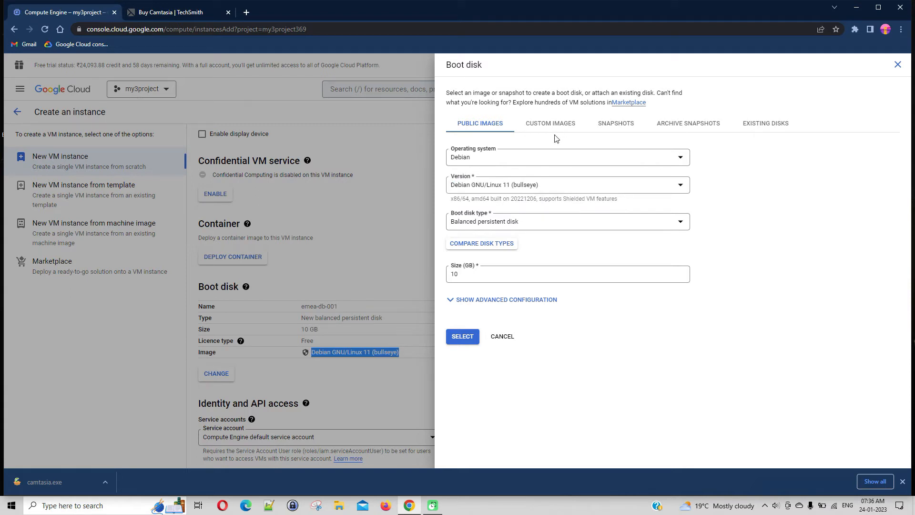
left_click(682, 160)
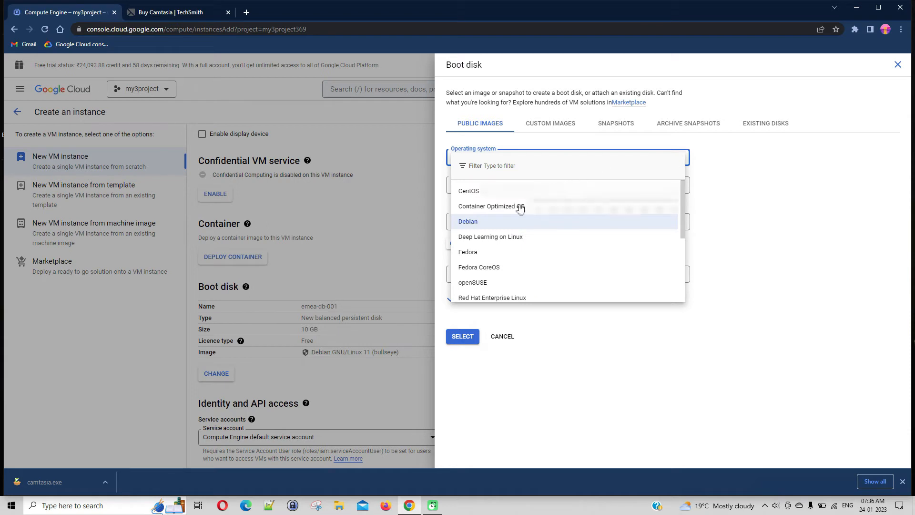
scroll(511, 277, "down", 1)
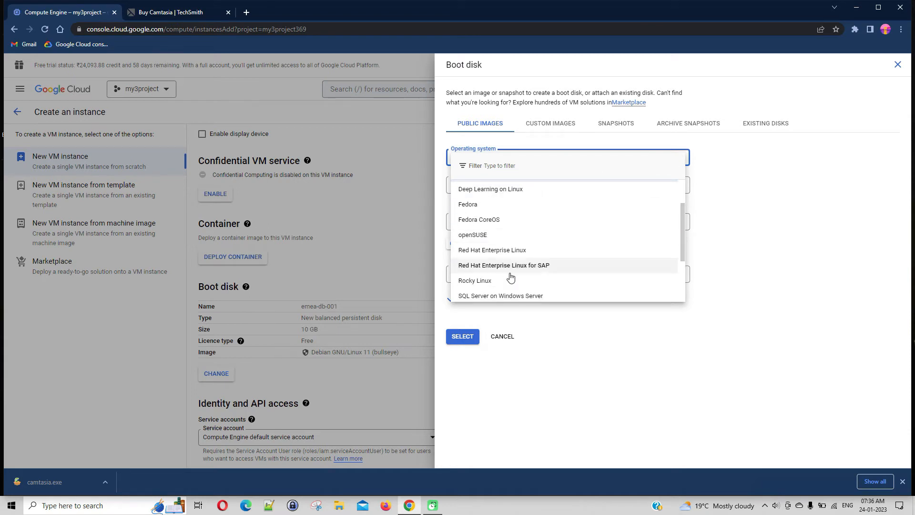
scroll(511, 277, "down", 1)
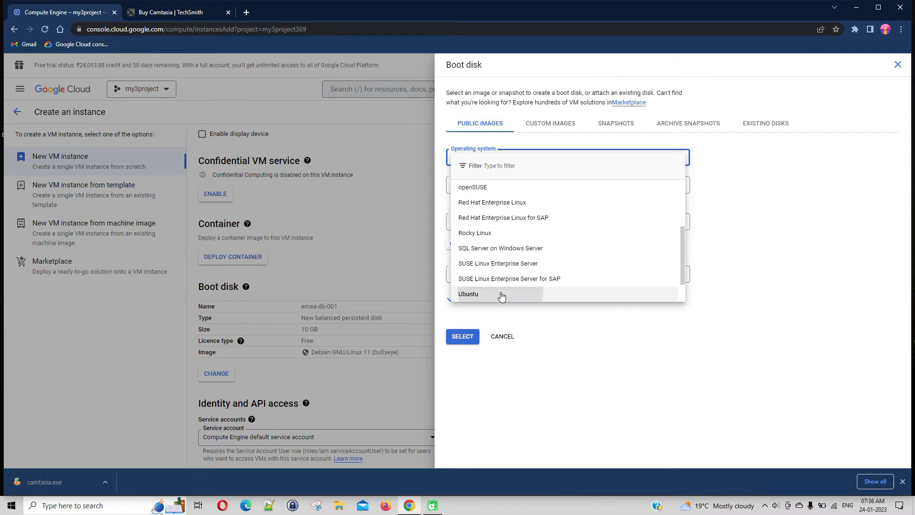
left_click(501, 295)
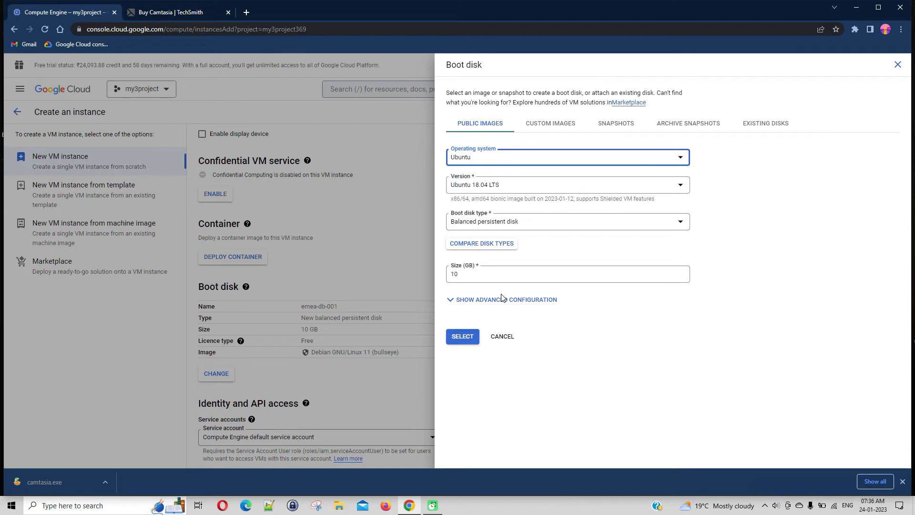
left_click(684, 186)
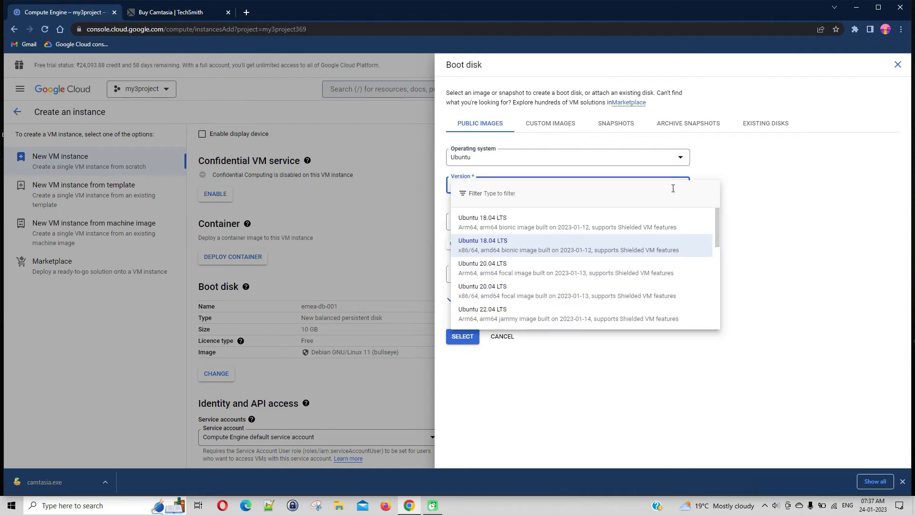
left_click(553, 249)
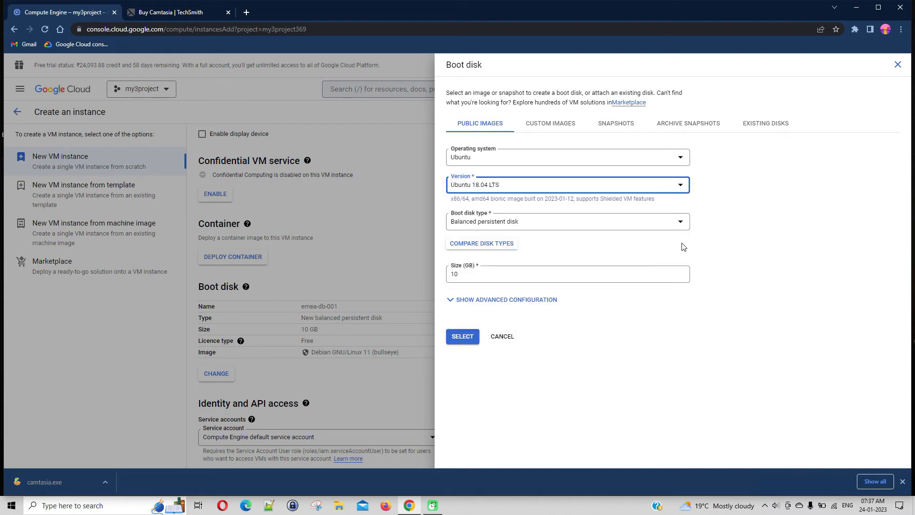
Review the boot disk's advanced configuration, keep the Delete boot disk rule, and apply the boot disk choice.
left_click(452, 300)
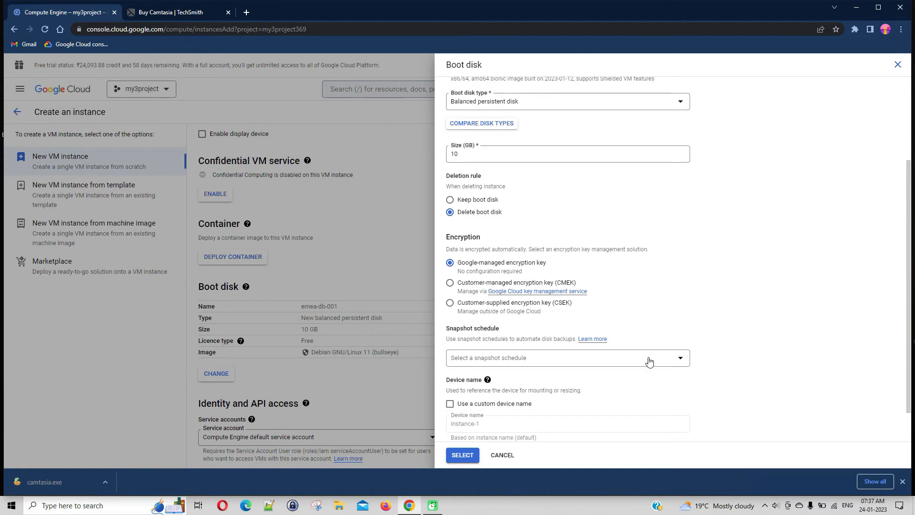
left_click(492, 203)
left_click(492, 213)
left_click(591, 359)
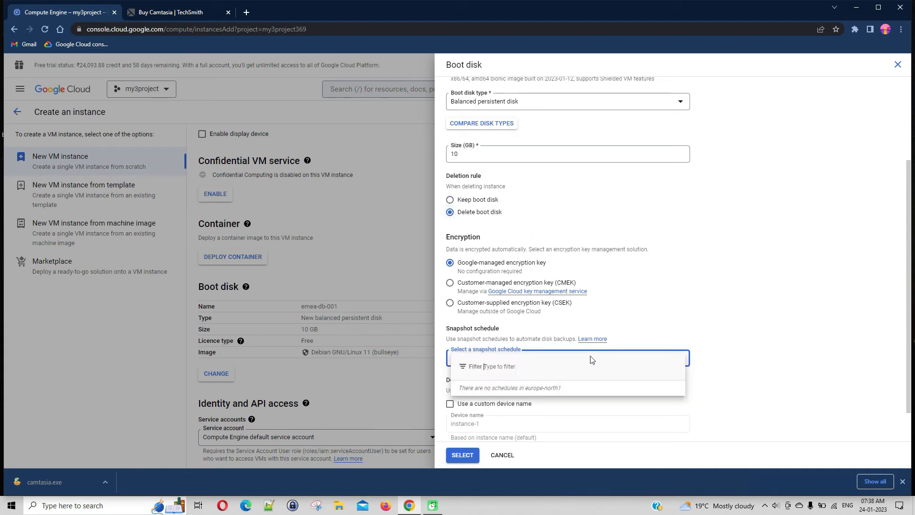
left_click(687, 316)
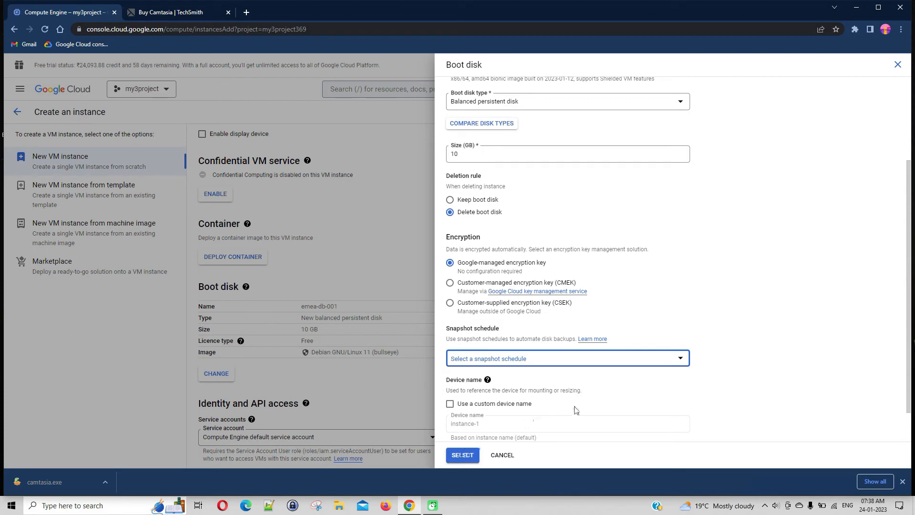
scroll(575, 409, "down", 1)
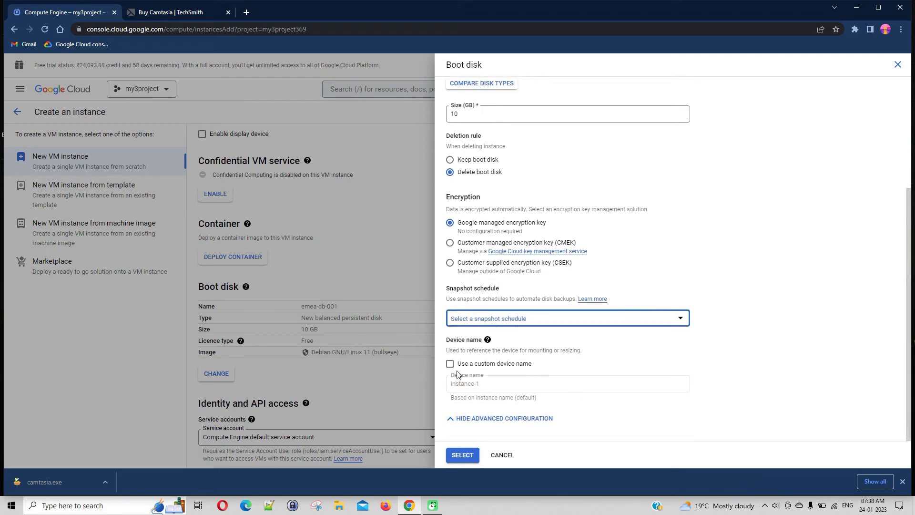
left_click(462, 455)
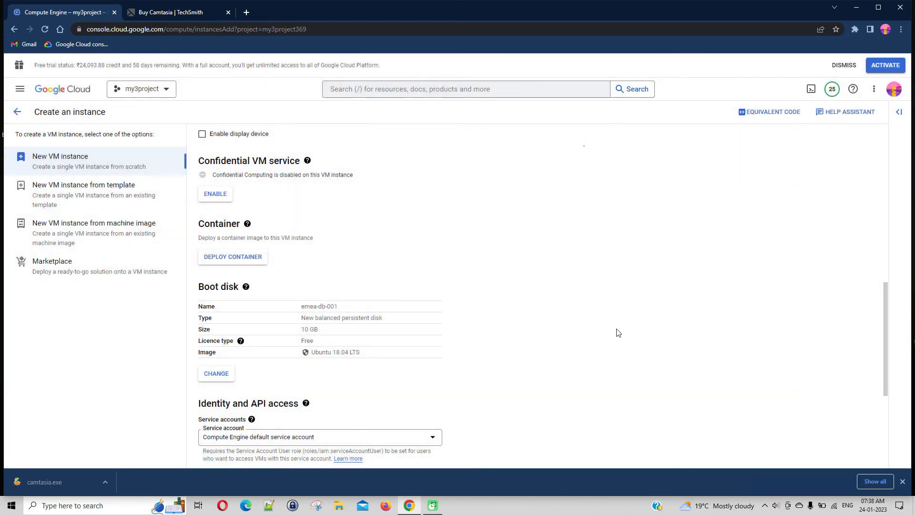
Show the equivalent command-line code for the configured instance.
scroll(618, 332, "down", 2)
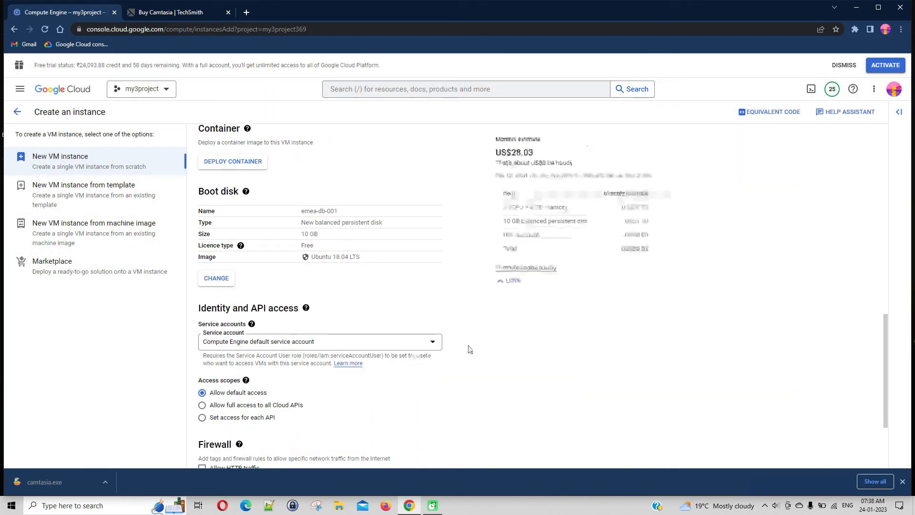
scroll(470, 349, "down", 3)
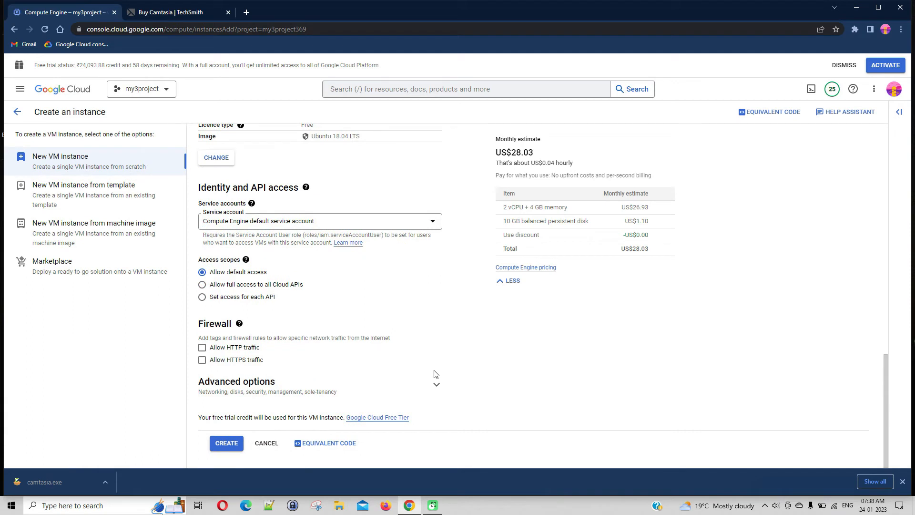
left_click(230, 444)
left_click(324, 451)
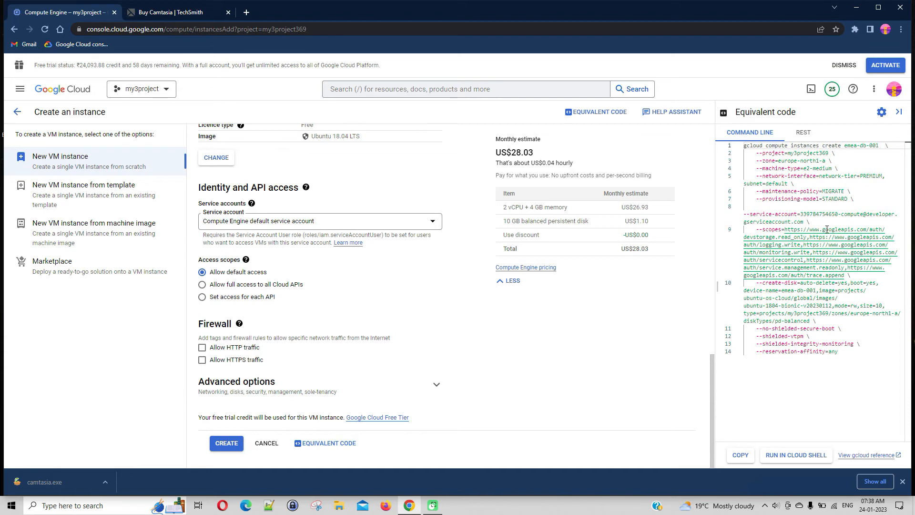
Create the configured VM instance and open a maximised in-browser SSH session to emea-db-001.
left_click(228, 447)
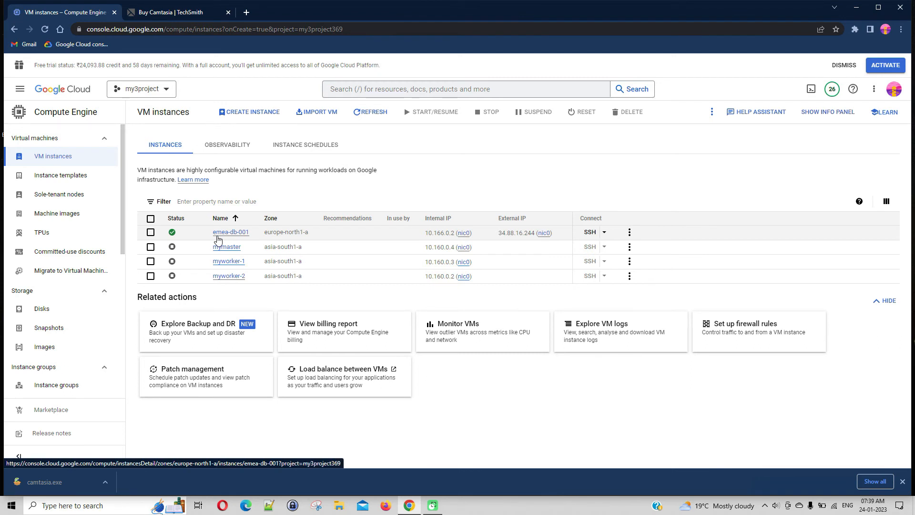
left_click(596, 236)
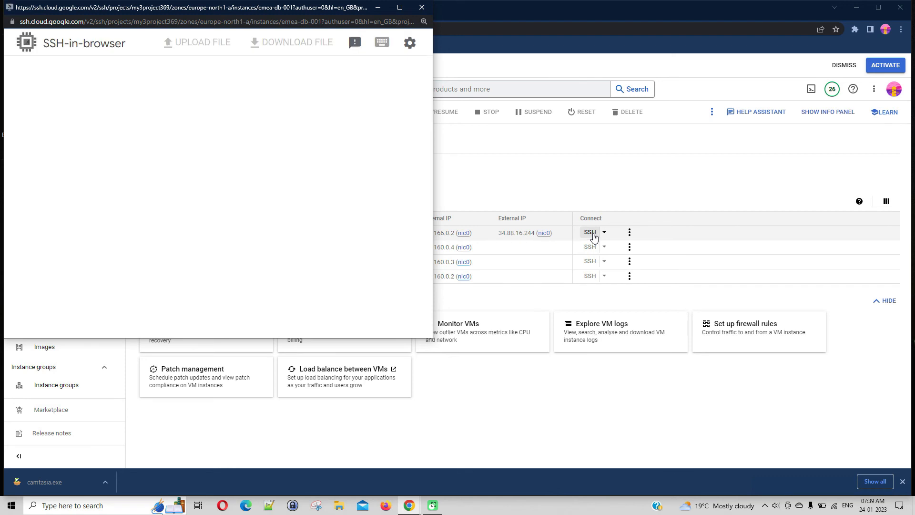
left_click(400, 7)
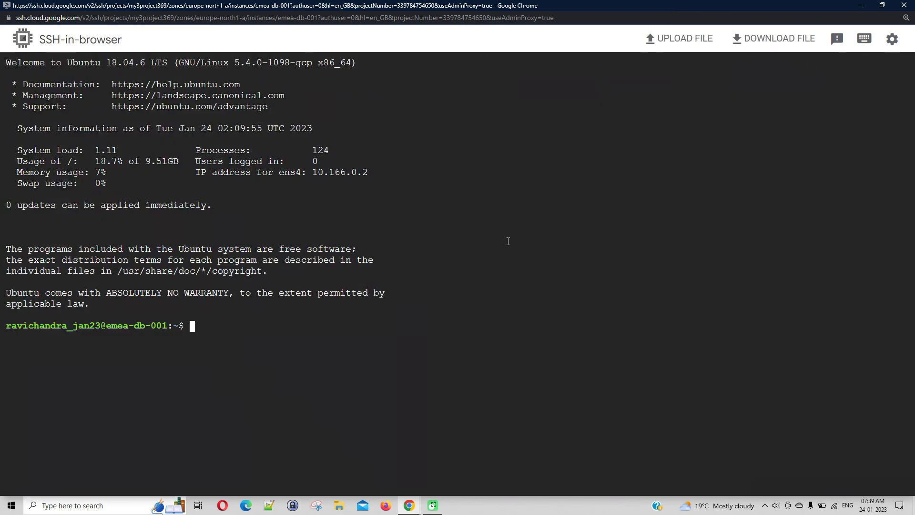
Enlarge the SSH terminal's display to 250% and clear the terminal screen with the clear command.
key("ctrl+plus")
key("ctrl+plus")
key("ctrl+plus")
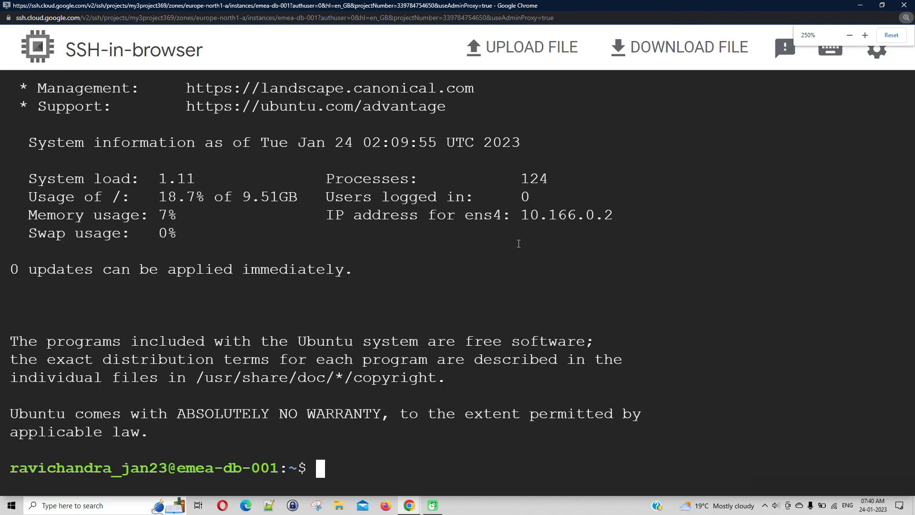
type("c")
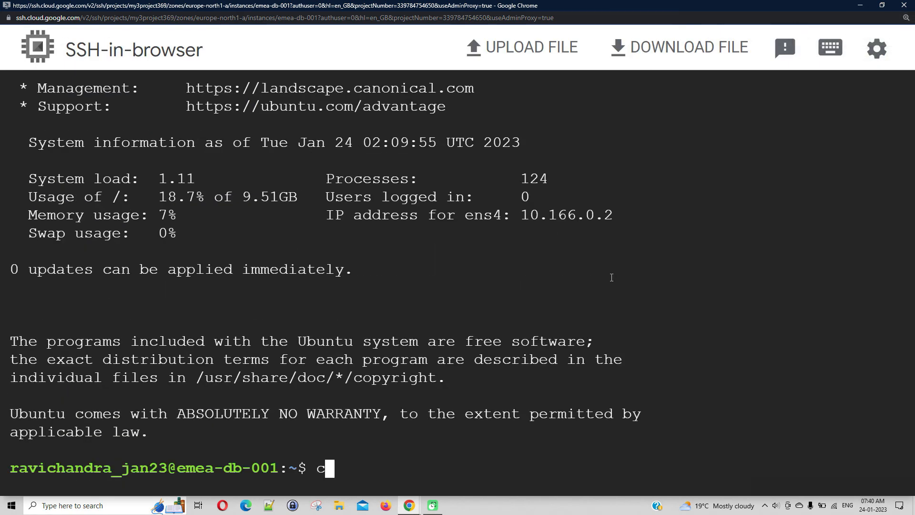
type("lear")
key("Return")
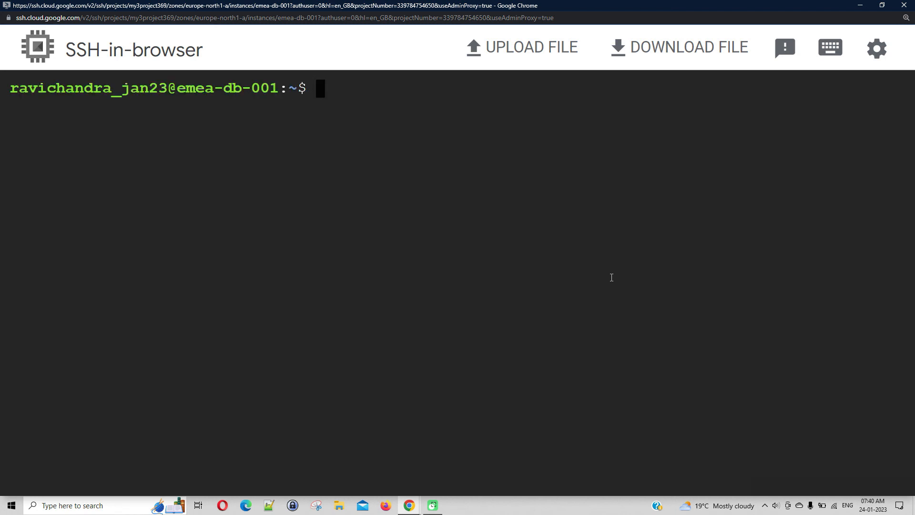
Check the VM's host name with hostname and its operating system release details with cat /etc/*rel*.
type("hos")
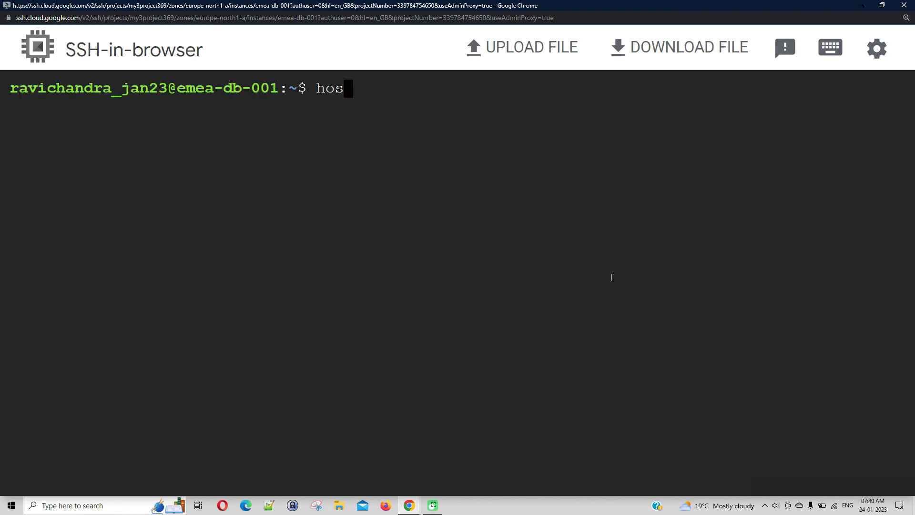
type("tname")
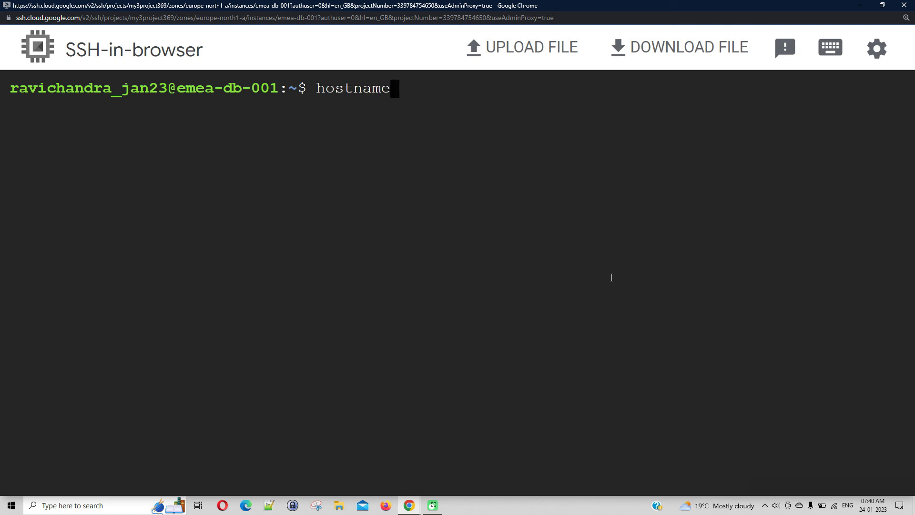
key("Return")
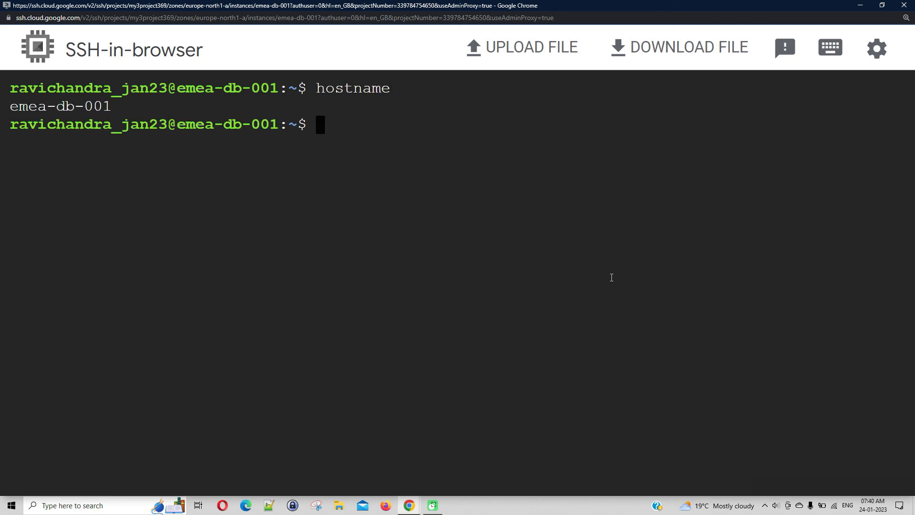
type("cat /etc/*re")
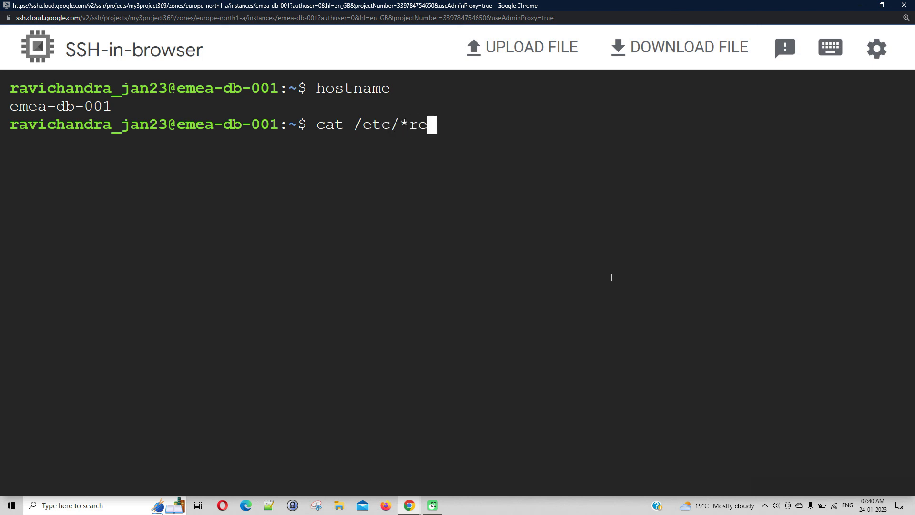
type("l*")
key("Return")
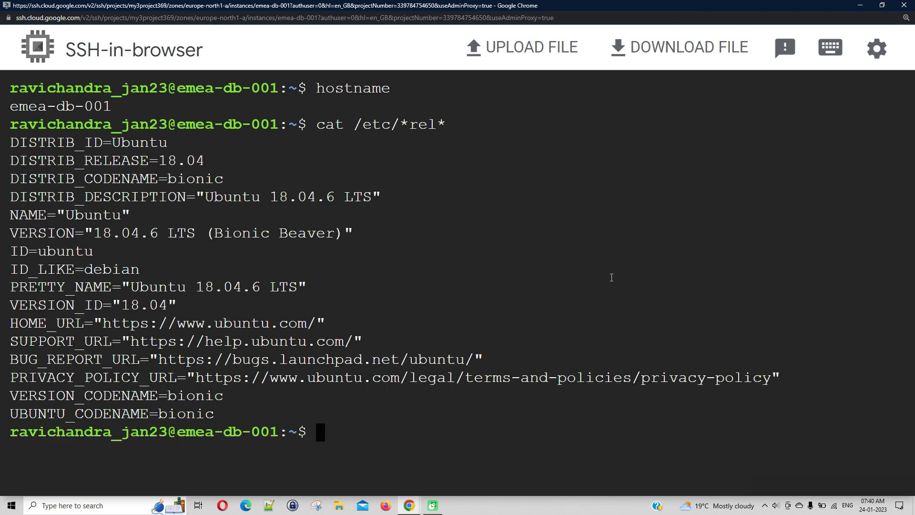